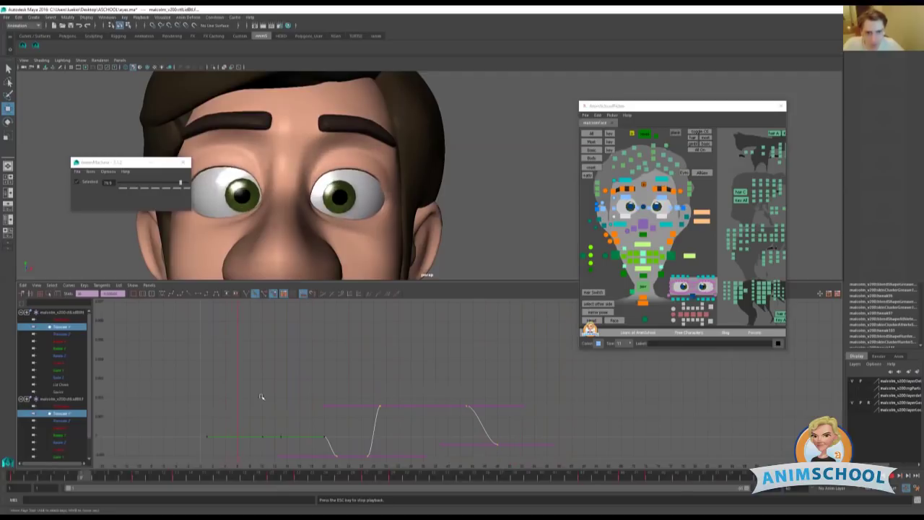
# Step: Stop playback and move the tweenMachine window clear of the character's eyes
pyautogui.press('Escape')
pyautogui.scroll(1, 311, 122)
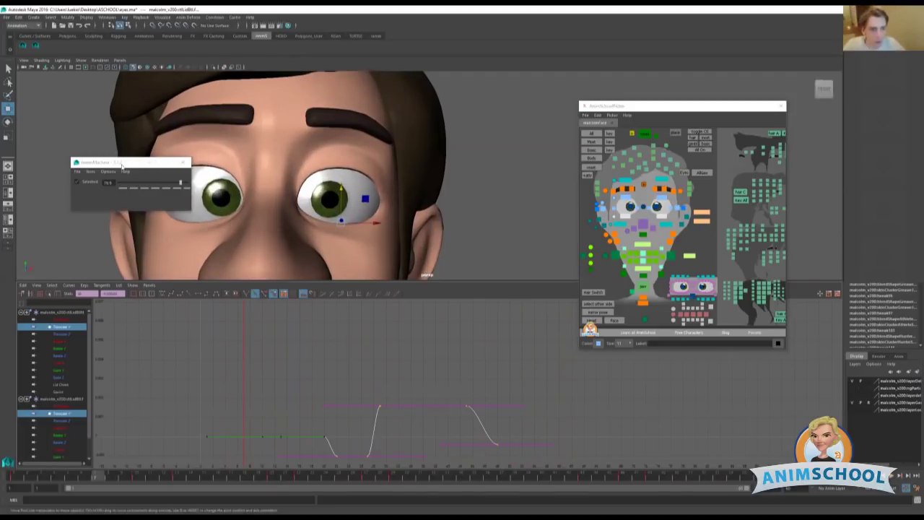
pyautogui.moveTo(122, 166); pyautogui.dragTo(77, 121)
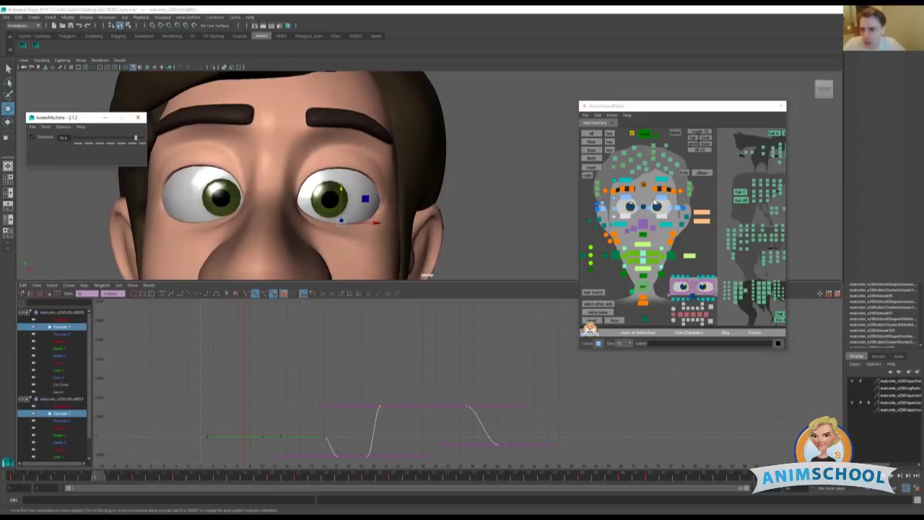
# Step: Isolate the Pupil curves of both pupil controls and try adjusting their keys at frame 13
pyautogui.click(631, 207)
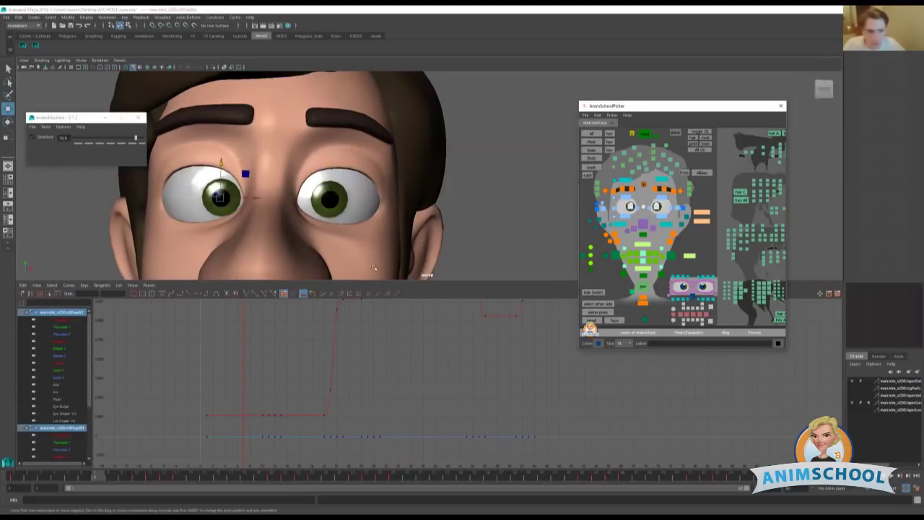
pyautogui.doubleClick(64, 399)
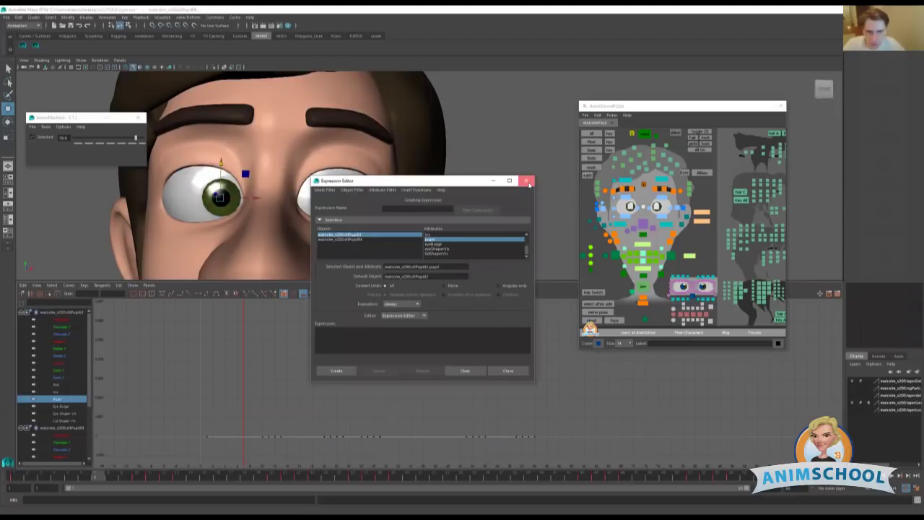
pyautogui.click(526, 180)
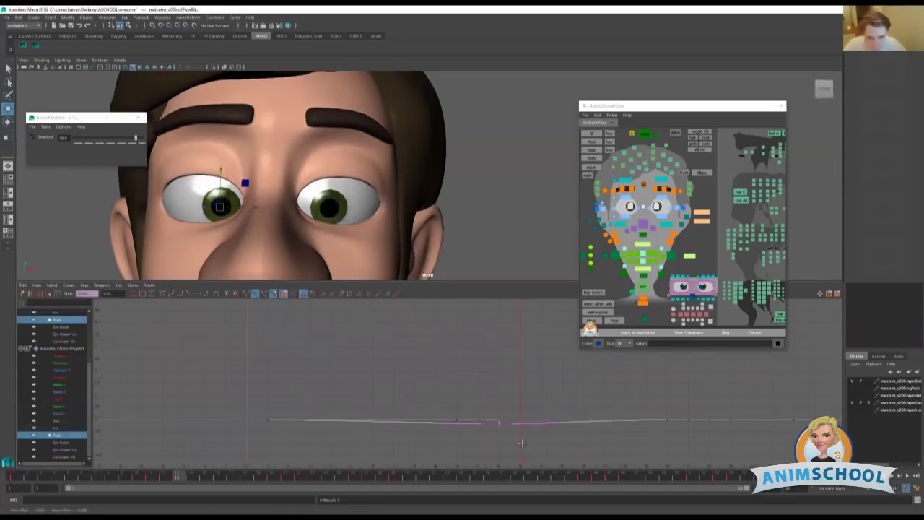
pyautogui.moveTo(522, 440); pyautogui.dragTo(523, 437, button='middle')
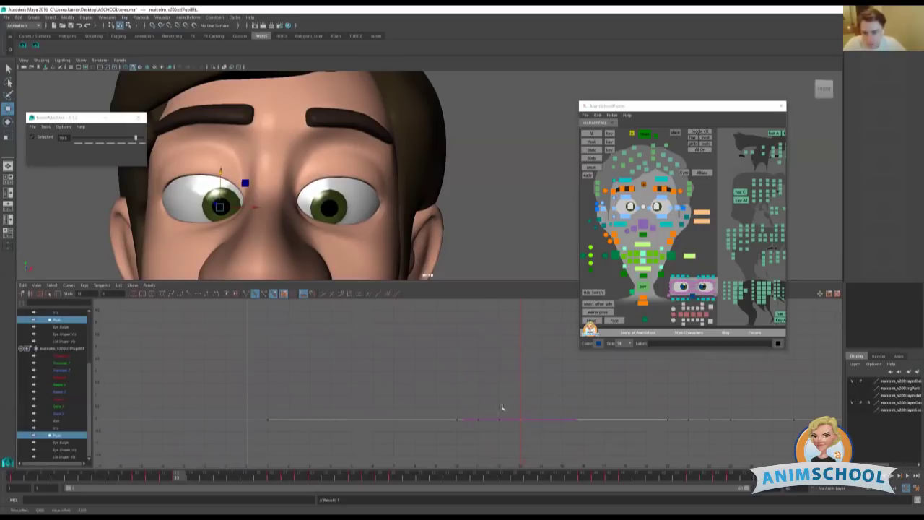
pyautogui.click(540, 430)
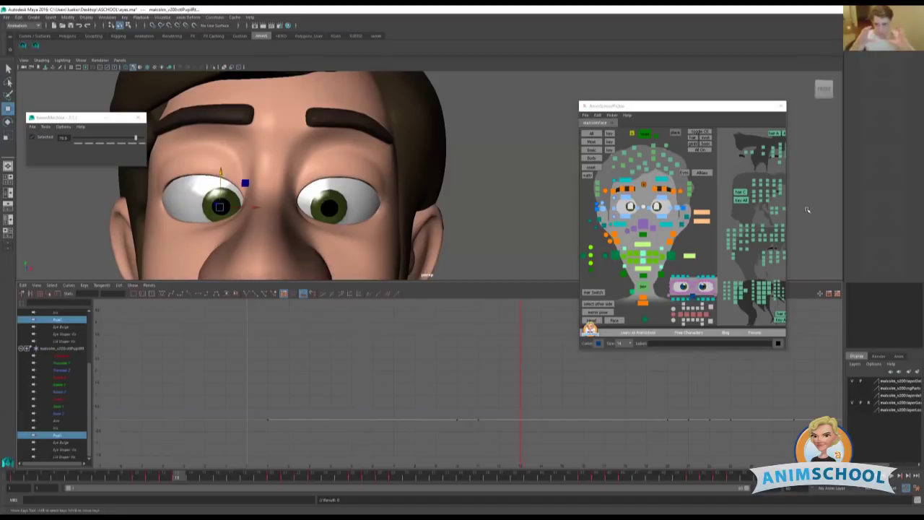
# Step: Try lowering both upper eyelids over the eyes at frame 13 with a keyframe, and undo the change
pyautogui.click(803, 203)
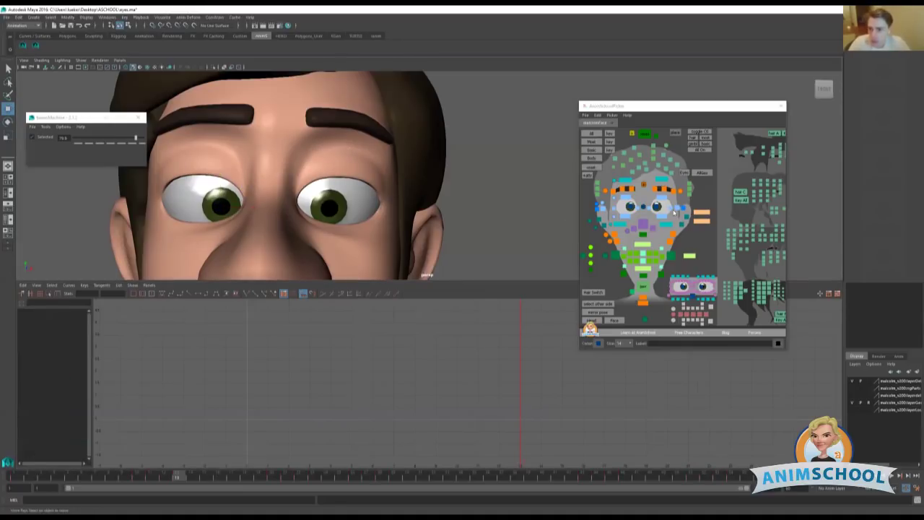
pyautogui.click(662, 198)
pyautogui.keyDown('shift'); pyautogui.click(625, 199); pyautogui.keyUp('shift')
pyautogui.moveTo(360, 166); pyautogui.dragTo(357, 194, button='middle')
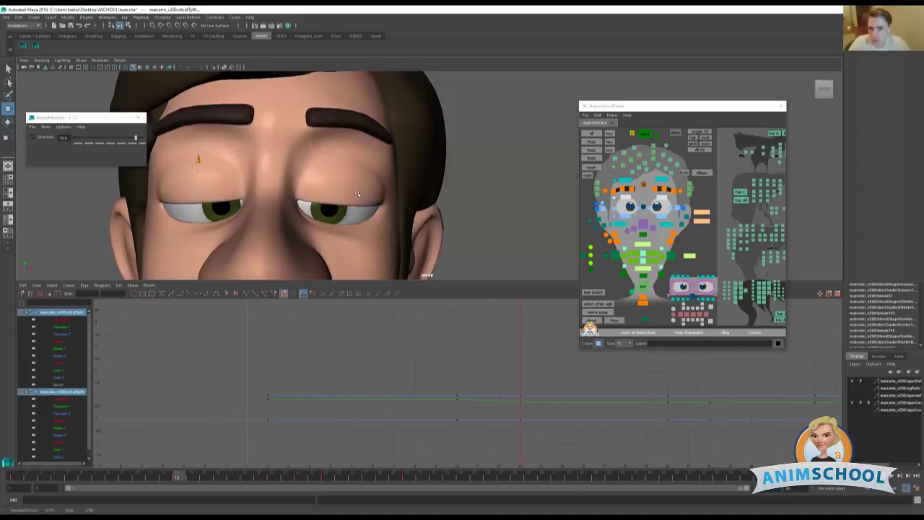
pyautogui.press('s')
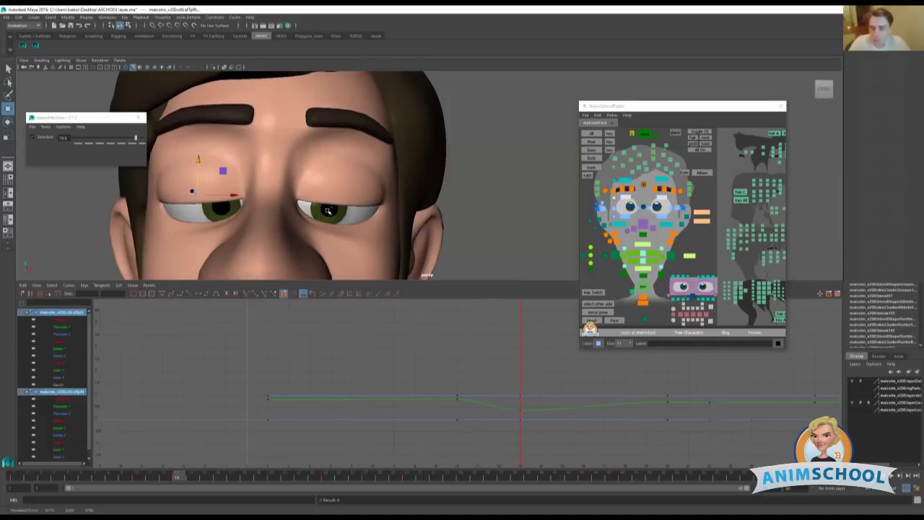
pyautogui.hotkey('ctrl', 'z')
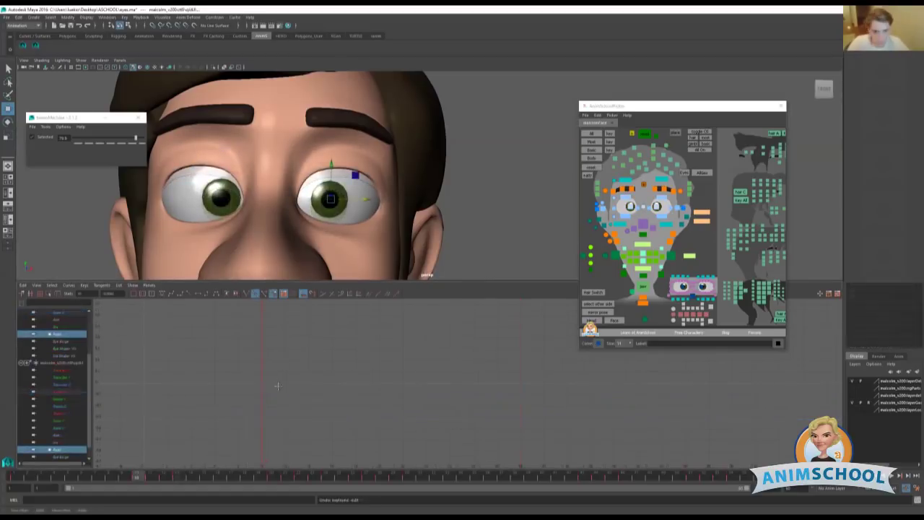
# Step: Try an extreme pupil dilation by pulling the Pupil keys at frame 10 far down, and undo it
pyautogui.moveTo(277, 383); pyautogui.dragTo(273, 518, button='middle')
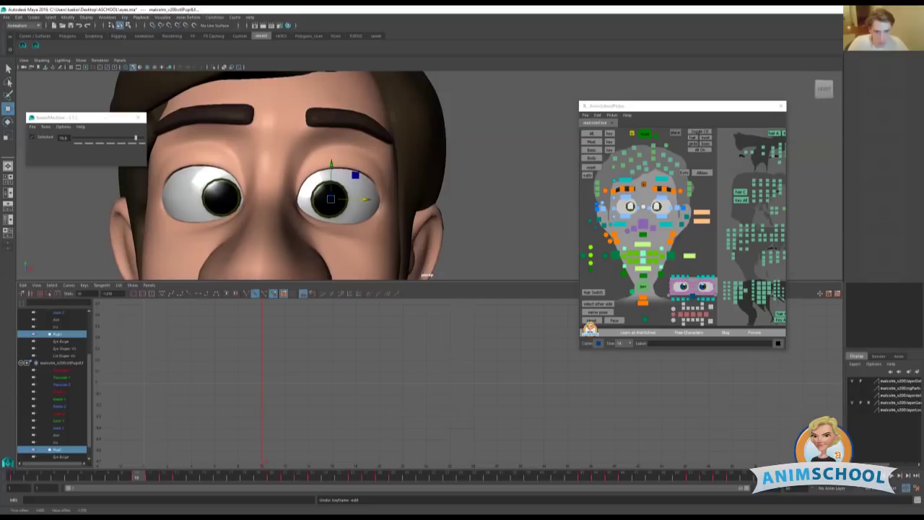
pyautogui.hotkey('ctrl', 'z')
pyautogui.hotkey('ctrl', 'z')
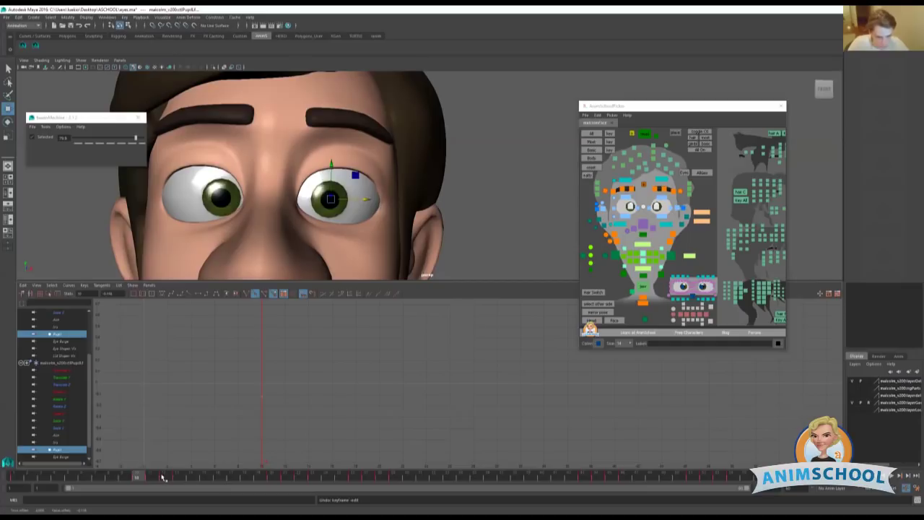
# Step: Key both pupils at frame 13 and lower the Pupil keys there to enlarge the pupils
pyautogui.moveTo(153, 479); pyautogui.dragTo(176, 477)
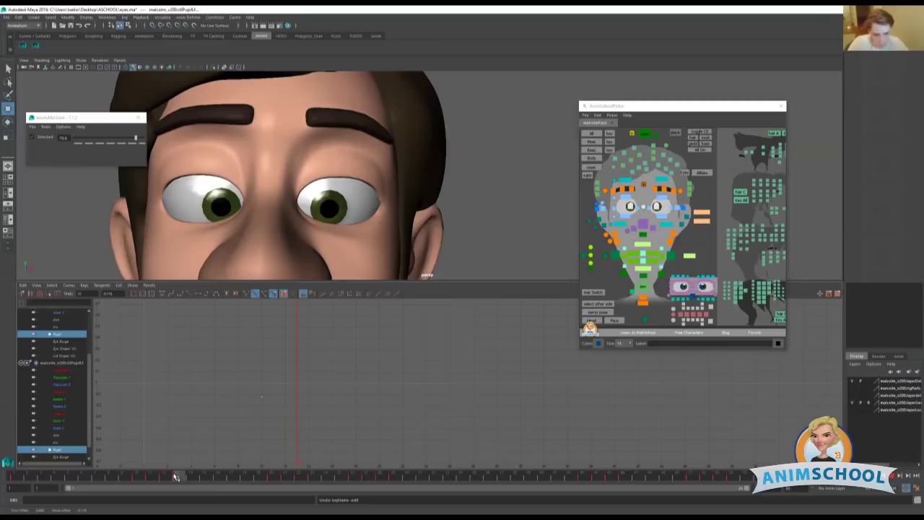
pyautogui.moveTo(175, 477); pyautogui.dragTo(177, 477)
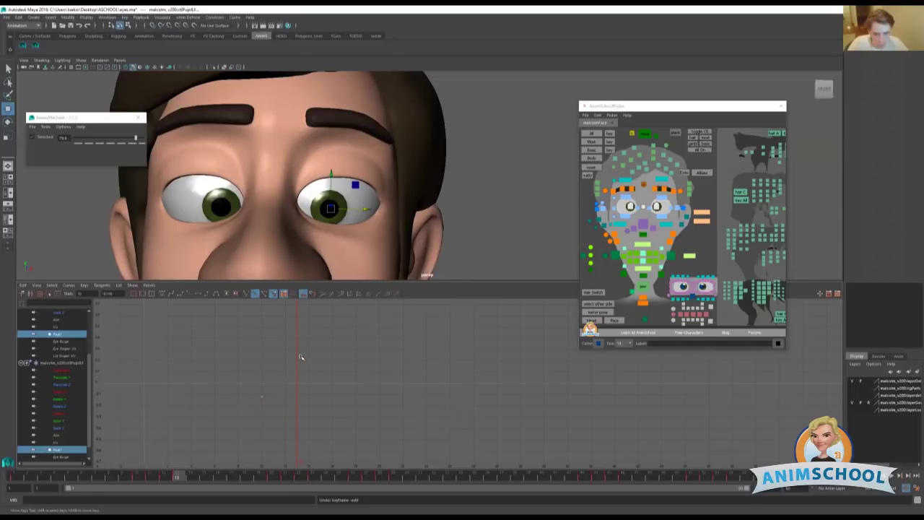
pyautogui.press('s')
pyautogui.moveTo(293, 378); pyautogui.dragTo(316, 405)
pyautogui.moveTo(308, 387); pyautogui.dragTo(306, 407, button='middle')
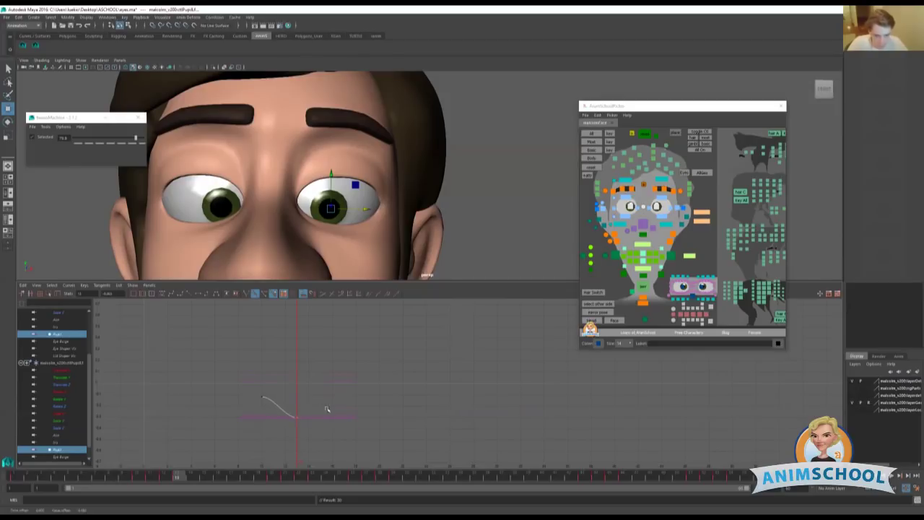
# Step: Preview the pupil change and raise the Pupil keys at frame 10 slightly
pyautogui.hotkey('alt', 'v')
pyautogui.hotkey('ctrl', 'z')
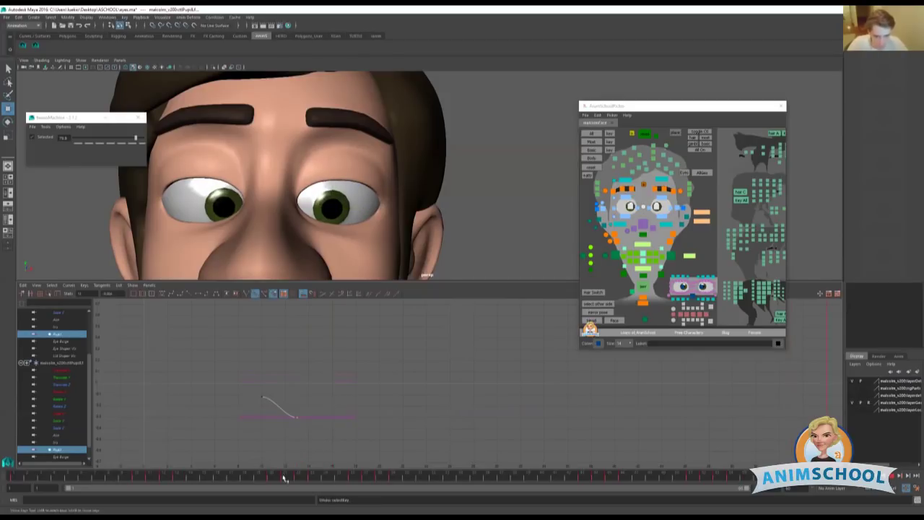
pyautogui.moveTo(284, 478)
pyautogui.mouseDown()
pyautogui.moveTo(71, 477)
pyautogui.moveTo(333, 478)
pyautogui.moveTo(136, 476)
pyautogui.mouseUp()
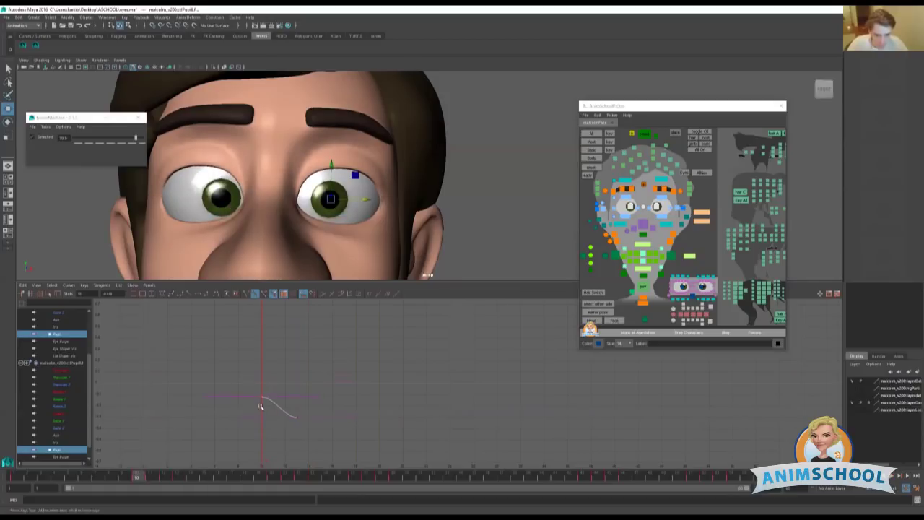
pyautogui.moveTo(260, 406)
pyautogui.mouseDown(button='middle')
pyautogui.moveTo(255, 426)
pyautogui.moveTo(261, 400)
pyautogui.mouseUp(button='middle')
# Step: Key the pupils at frames 20 and 23, lowering the frame 23 Pupil keys slightly
pyautogui.moveTo(155, 477); pyautogui.dragTo(271, 480)
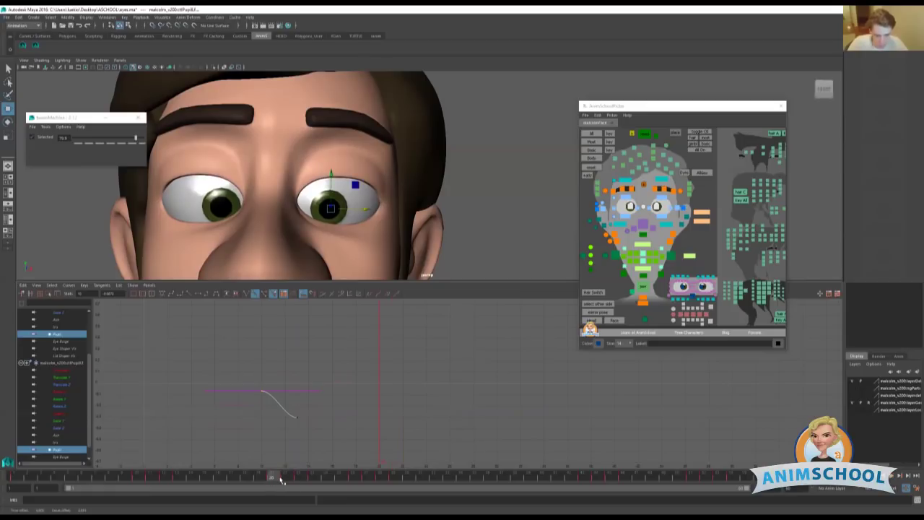
pyautogui.press('s')
pyautogui.moveTo(281, 479); pyautogui.dragTo(312, 477)
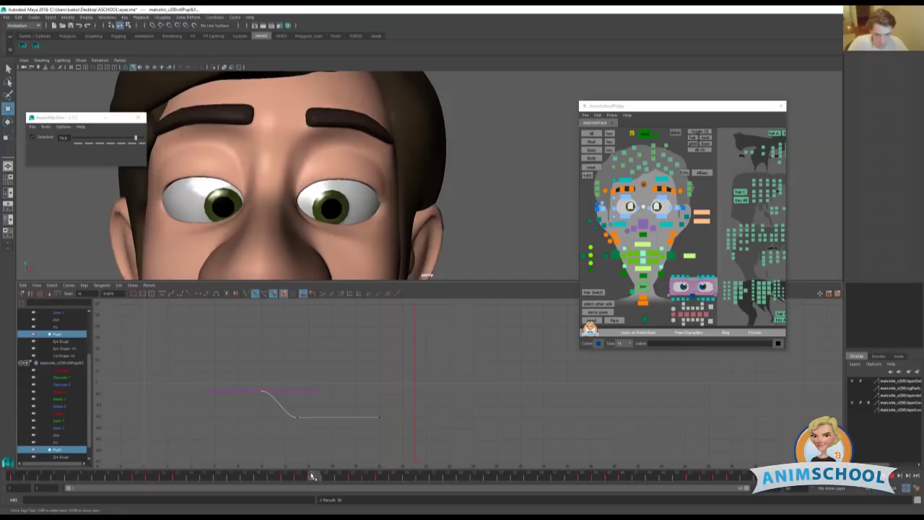
pyautogui.press('s')
pyautogui.moveTo(412, 408); pyautogui.dragTo(431, 434)
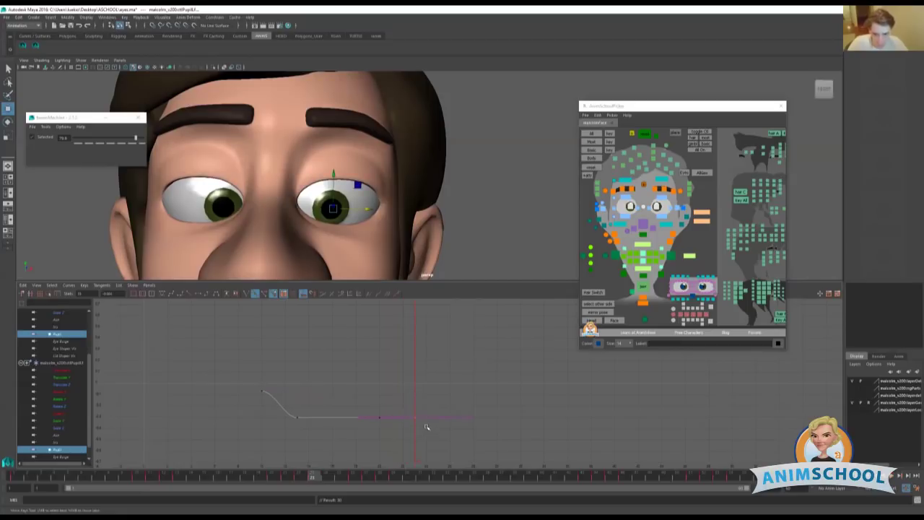
pyautogui.moveTo(423, 422)
pyautogui.mouseDown(button='middle')
pyautogui.moveTo(423, 409)
pyautogui.moveTo(424, 428)
pyautogui.mouseUp(button='middle')
# Step: Raise the Pupil keys at frames 13 and 20 together slightly and review the pupil motion in playback
pyautogui.moveTo(397, 423); pyautogui.dragTo(397, 424)
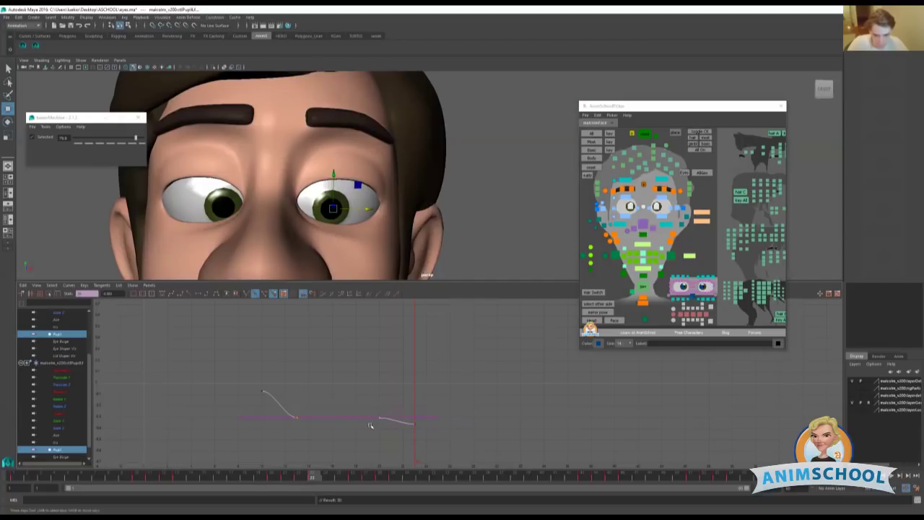
pyautogui.moveTo(369, 423); pyautogui.dragTo(370, 414, button='middle')
pyautogui.hotkey('alt', 'v')
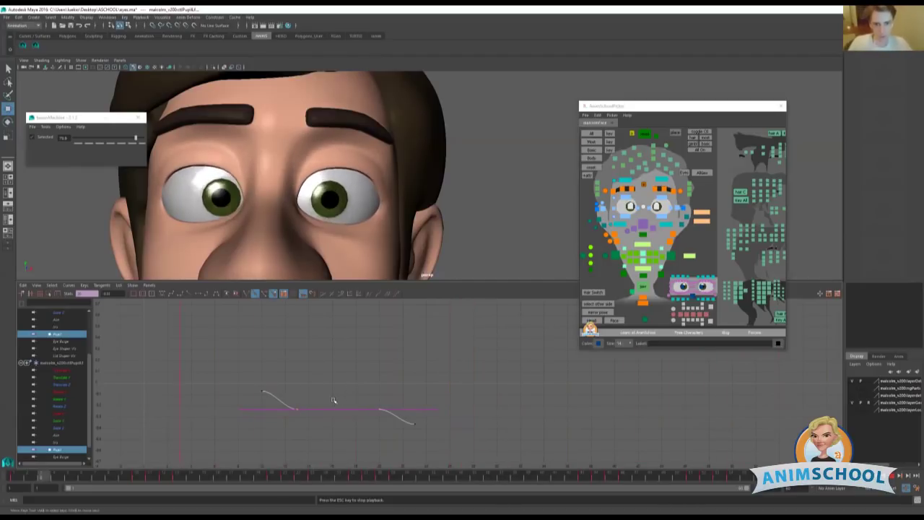
pyautogui.press('Escape')
pyautogui.moveTo(400, 477); pyautogui.dragTo(249, 478)
pyautogui.hotkey('alt', 'v')
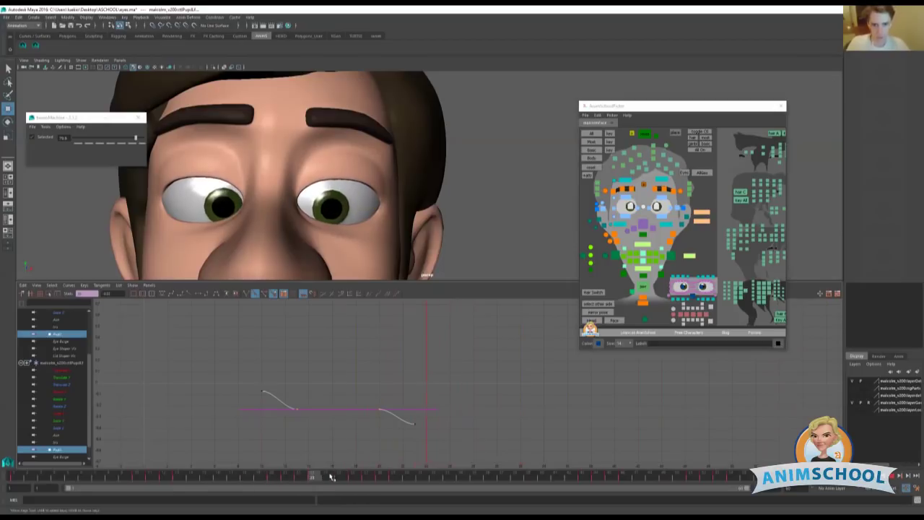
pyautogui.press('Escape')
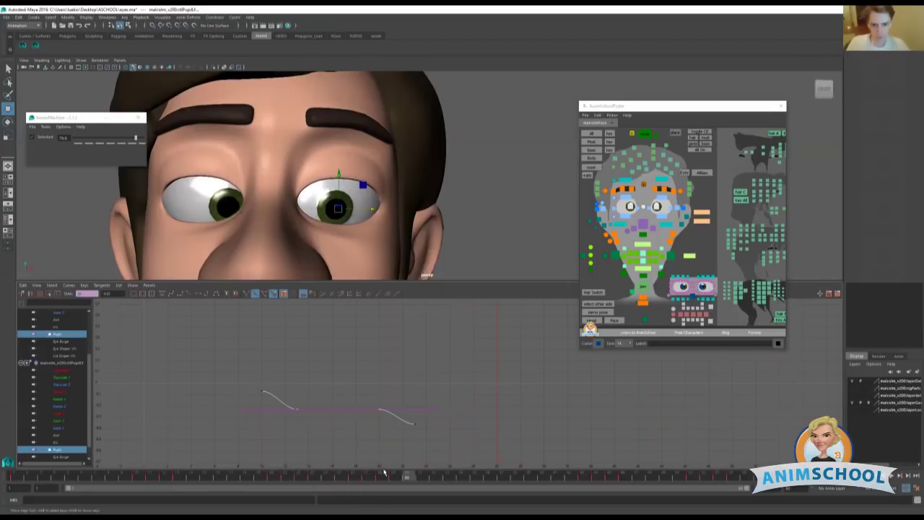
# Step: Hold the pupil size to frame 26 and raise the Pupil keys at frame 28 to shrink the pupils again
pyautogui.moveTo(435, 476)
pyautogui.mouseDown()
pyautogui.moveTo(349, 476)
pyautogui.moveTo(389, 475)
pyautogui.moveTo(351, 479)
pyautogui.moveTo(381, 477)
pyautogui.mouseUp()
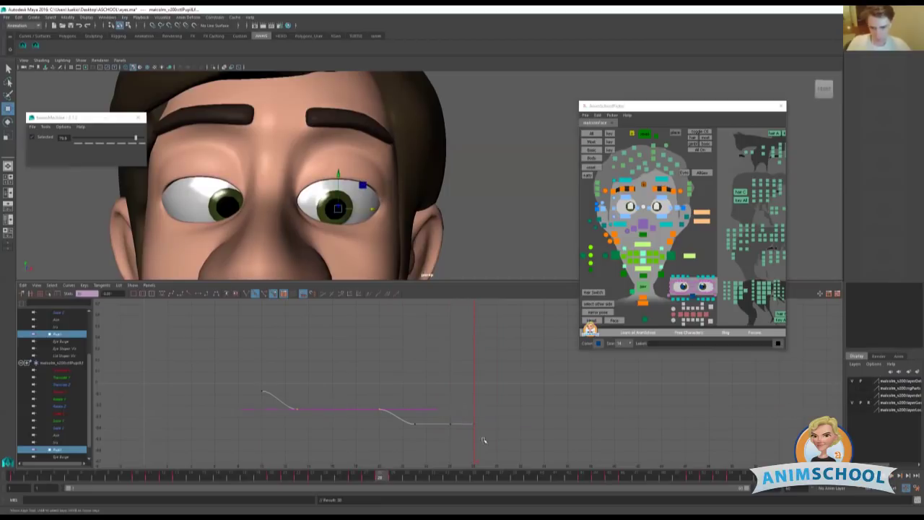
pyautogui.moveTo(484, 439); pyautogui.dragTo(466, 417)
pyautogui.moveTo(485, 434)
pyautogui.mouseDown(button='middle')
pyautogui.moveTo(489, 411)
pyautogui.moveTo(486, 422)
pyautogui.mouseUp(button='middle')
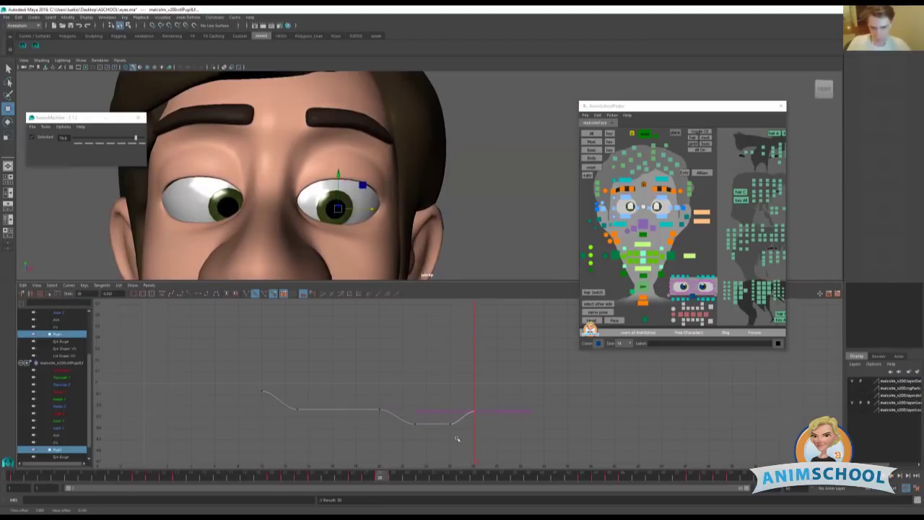
pyautogui.moveTo(378, 476); pyautogui.dragTo(382, 473)
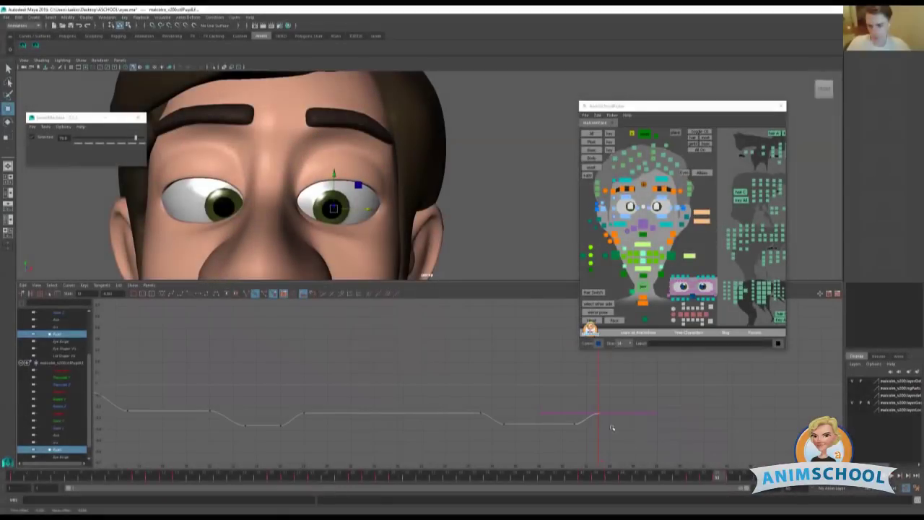
# Step: Play back the animation repeatedly to review the pupil size changes across the eye movements
pyautogui.hotkey('alt', 'v')
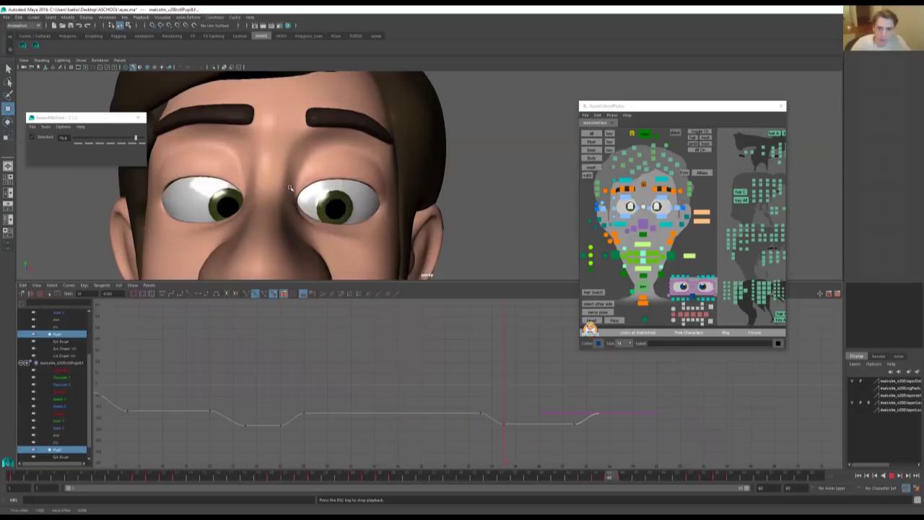
pyautogui.press('Escape')
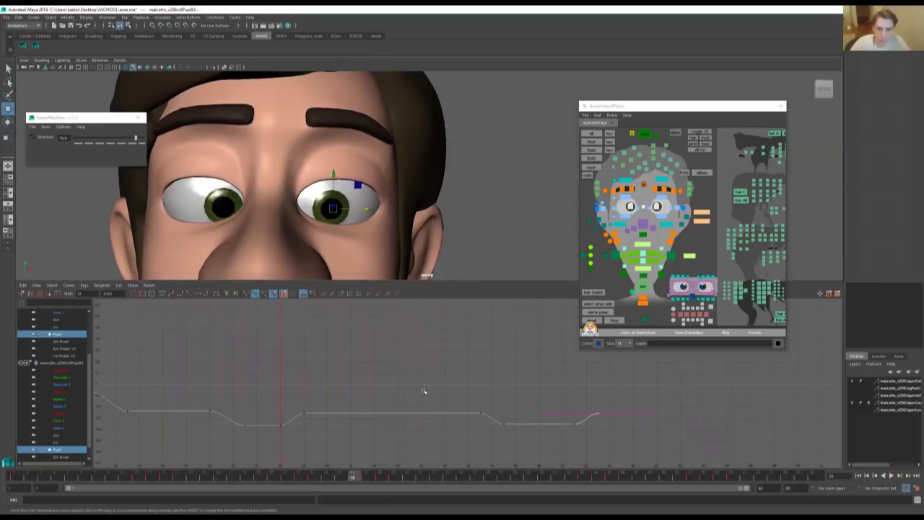
pyautogui.hotkey('alt', 'v')
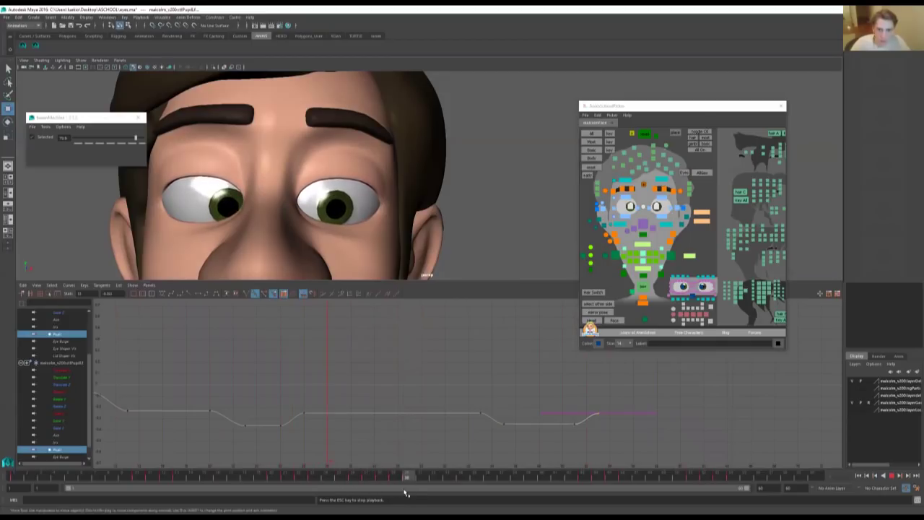
pyautogui.press('Escape')
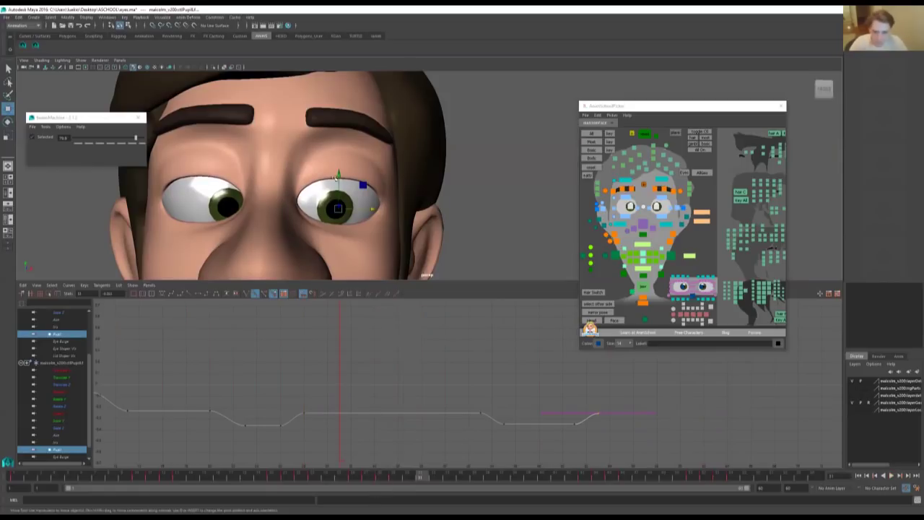
pyautogui.hotkey('alt', 'v')
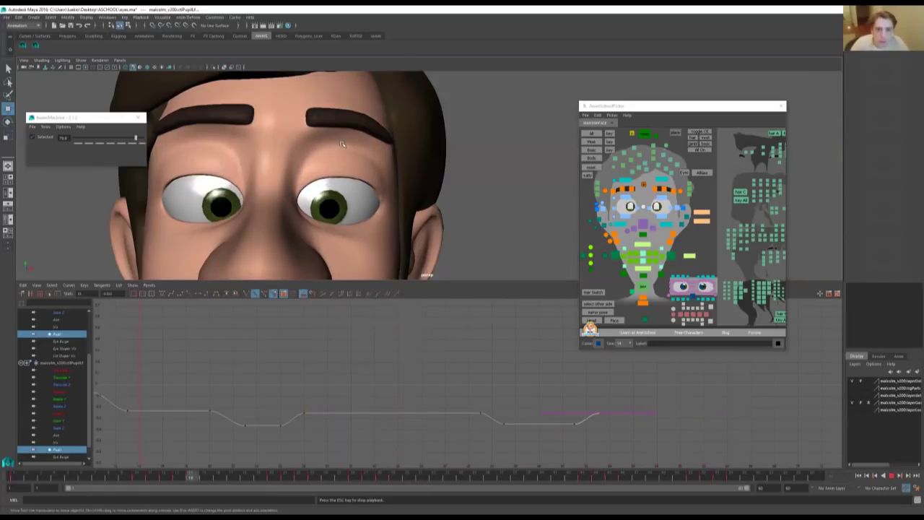